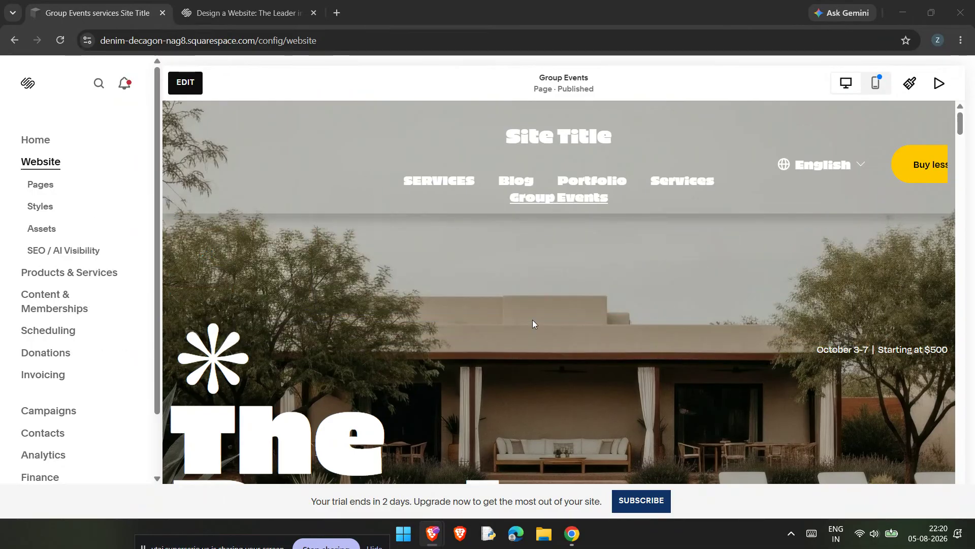
Step: Switch to the Squarespace design page and begin a new website with Get Started
{"action": "key", "text": "ctrl+Tab"}
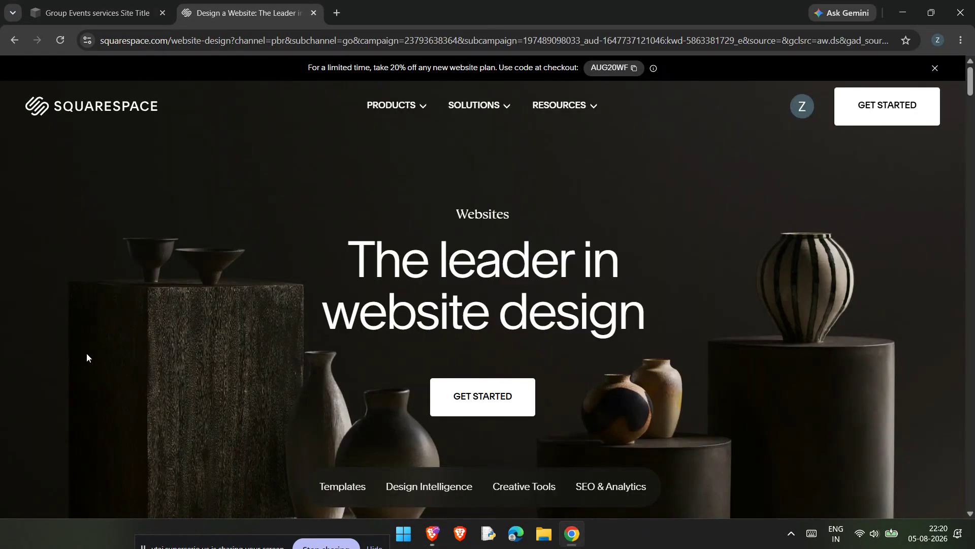
{"action": "scroll", "coordinate": [379, 361], "scroll_direction": "down", "scroll_amount": 5}
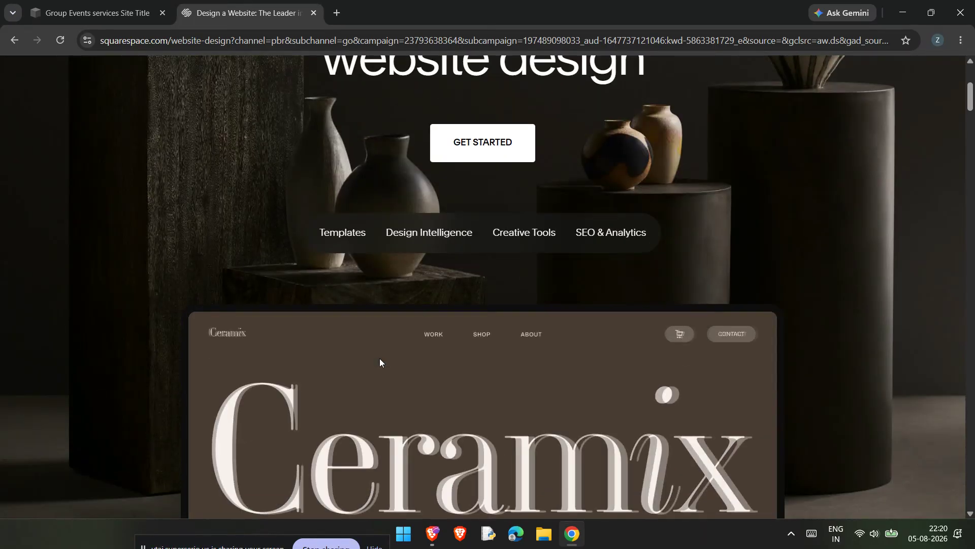
{"action": "scroll", "coordinate": [379, 361], "scroll_direction": "up", "scroll_amount": 4}
{"action": "left_click", "coordinate": [514, 336]}
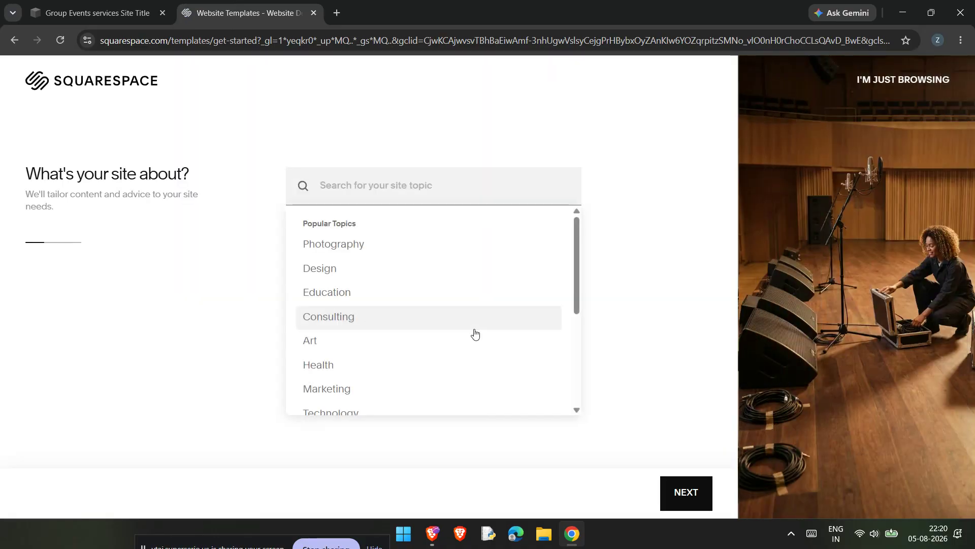
Step: Search the site topics for 'SERVICES' and choose Customer Services as the topic
{"action": "scroll", "coordinate": [472, 334], "scroll_direction": "down", "scroll_amount": 3}
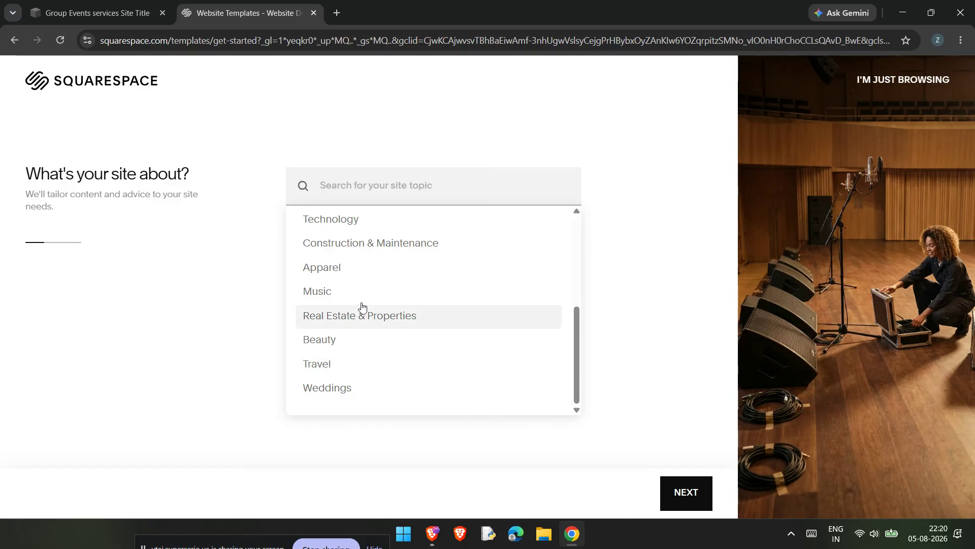
{"action": "scroll", "coordinate": [366, 326], "scroll_direction": "up", "scroll_amount": 4}
{"action": "scroll", "coordinate": [457, 366], "scroll_direction": "down", "scroll_amount": 4}
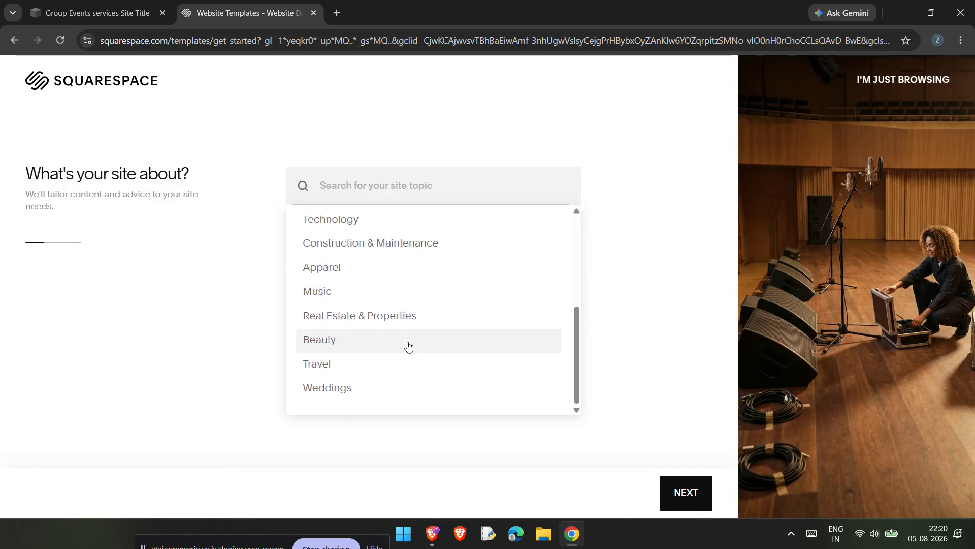
{"action": "scroll", "coordinate": [398, 398], "scroll_direction": "up", "scroll_amount": 4}
{"action": "scroll", "coordinate": [427, 337], "scroll_direction": "down", "scroll_amount": 4}
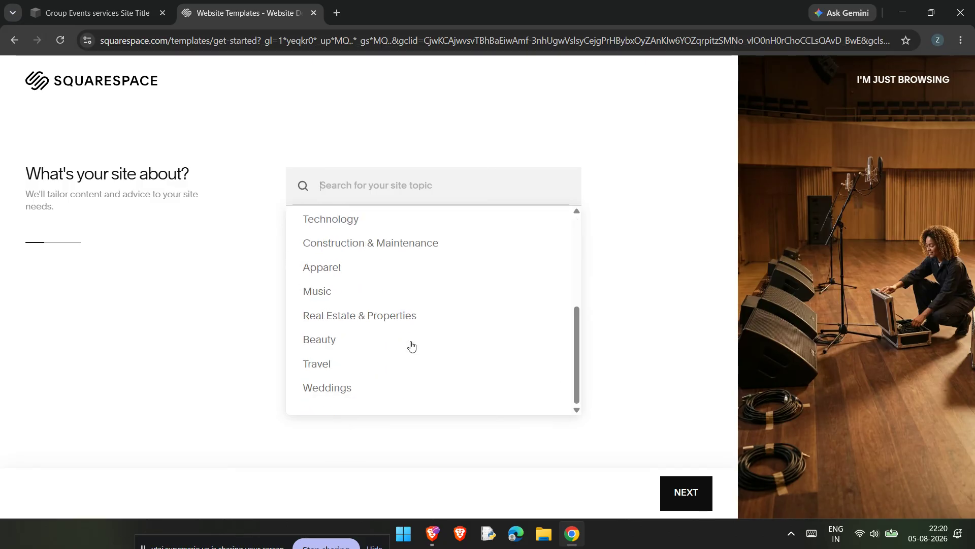
{"action": "scroll", "coordinate": [415, 281], "scroll_direction": "up", "scroll_amount": 4}
{"action": "scroll", "coordinate": [418, 282], "scroll_direction": "down", "scroll_amount": 1}
{"action": "scroll", "coordinate": [432, 254], "scroll_direction": "down", "scroll_amount": 4}
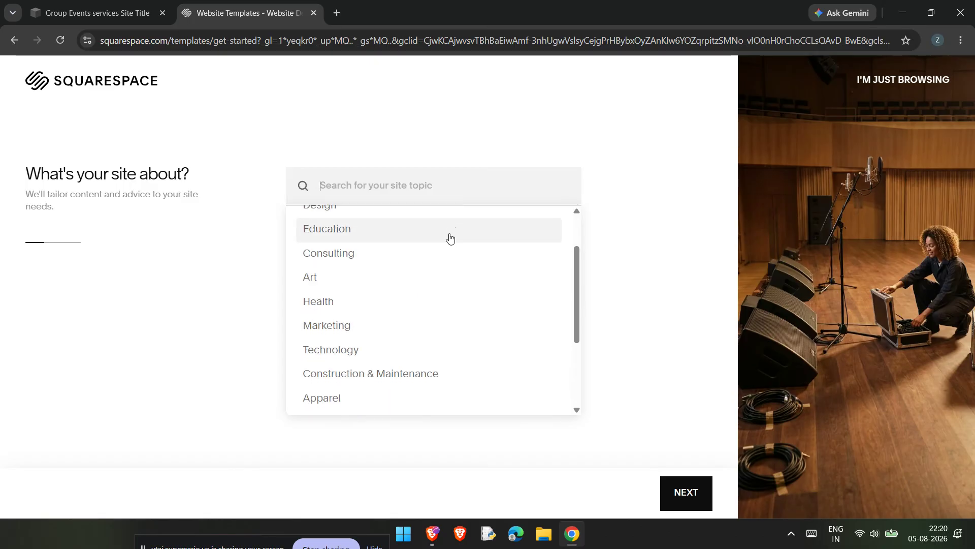
{"action": "type", "text": "S"}
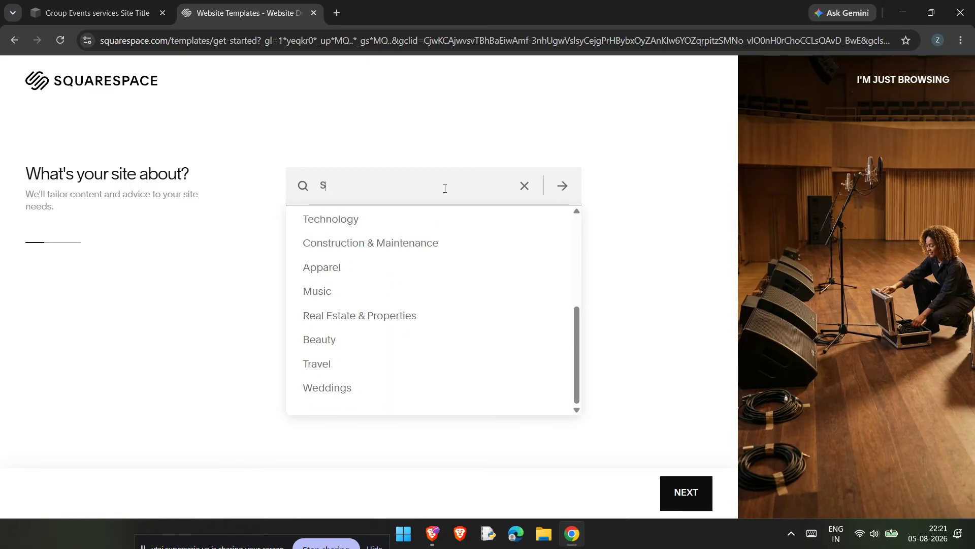
{"action": "type", "text": "ERVICES"}
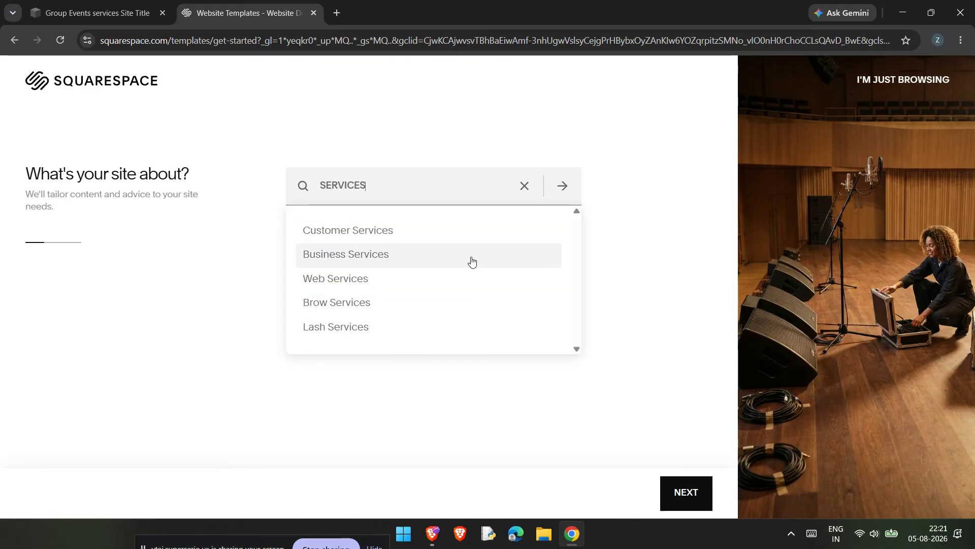
{"action": "left_click", "coordinate": [485, 241]}
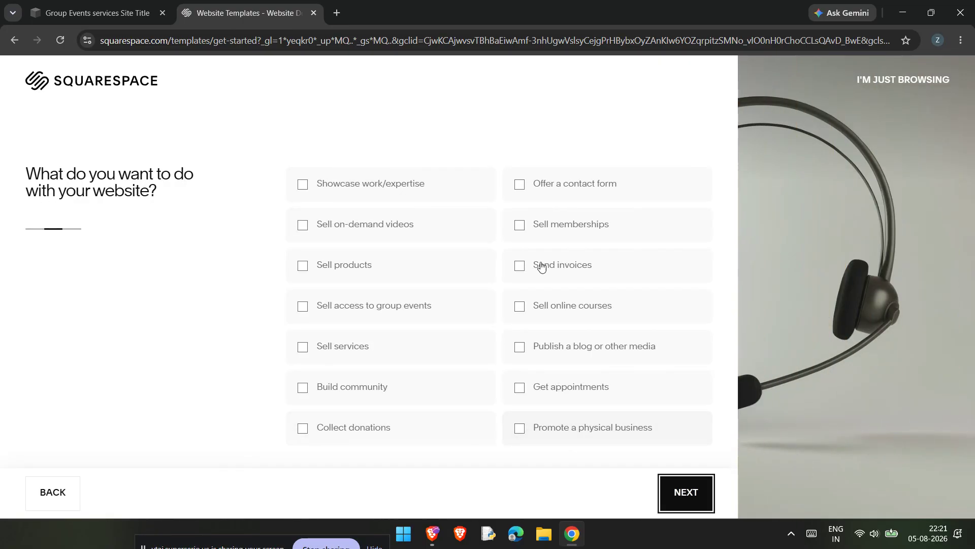
Step: Skip the goals question, browse the 54 Professional Services templates, and preview Flor
{"action": "left_click", "coordinate": [702, 506]}
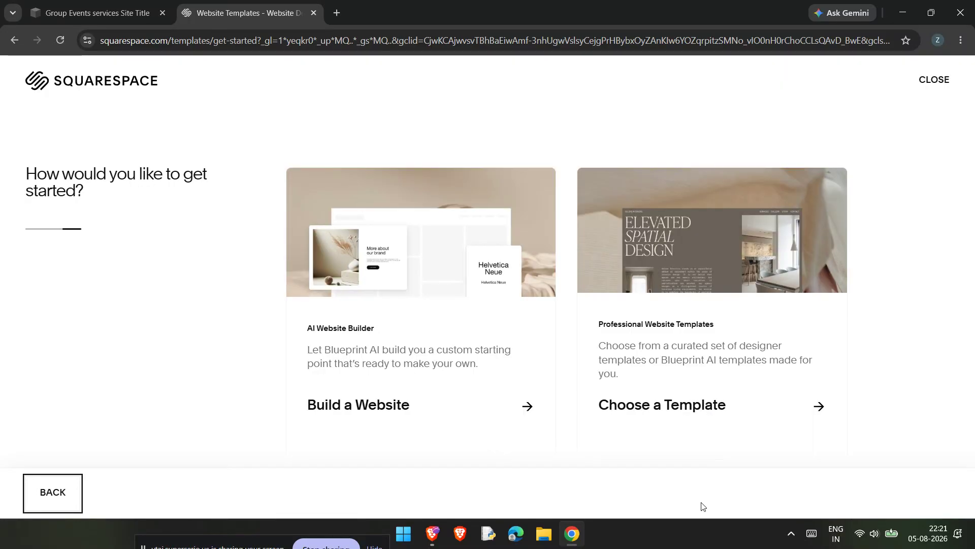
{"action": "left_click", "coordinate": [632, 418]}
{"action": "scroll", "coordinate": [539, 375], "scroll_direction": "down", "scroll_amount": 3}
{"action": "scroll", "coordinate": [539, 359], "scroll_direction": "down", "scroll_amount": 2}
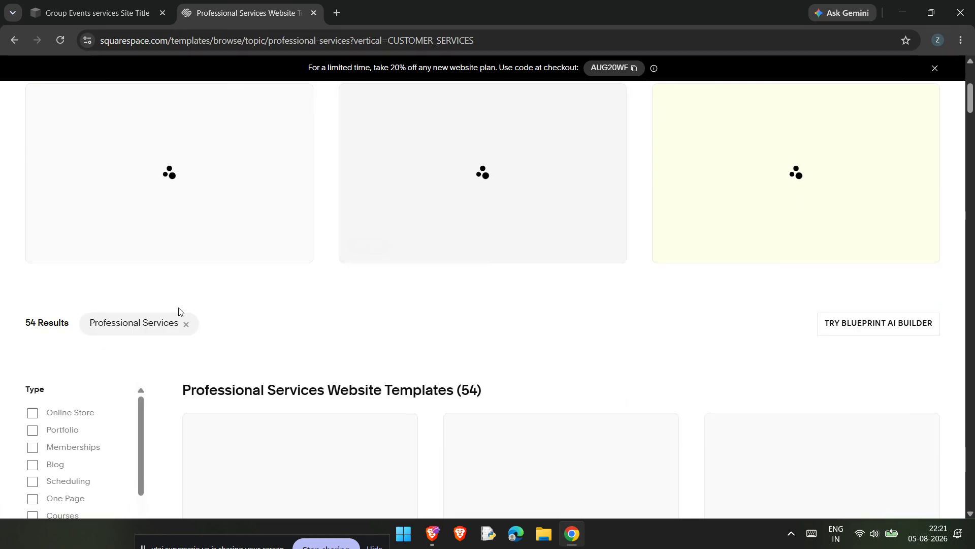
{"action": "scroll", "coordinate": [179, 310], "scroll_direction": "up", "scroll_amount": 1}
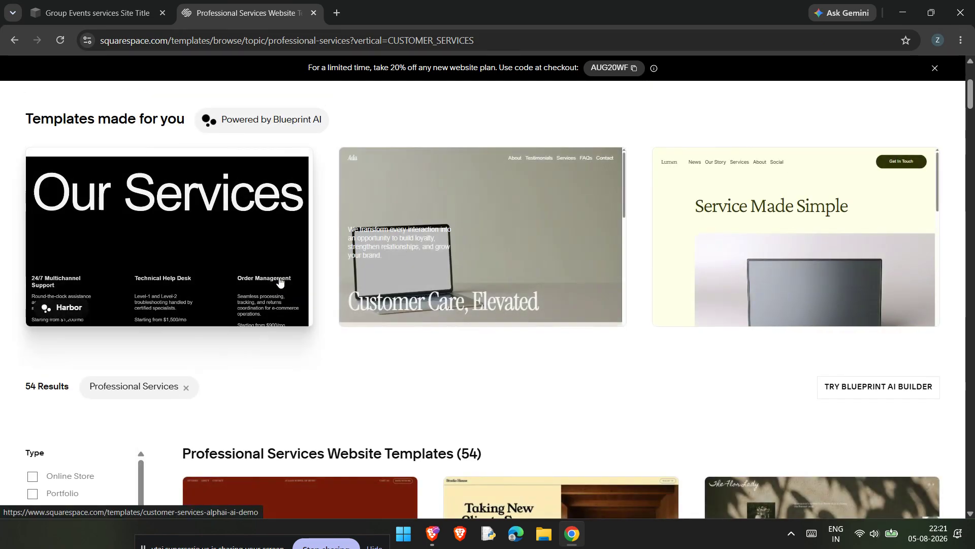
{"action": "scroll", "coordinate": [262, 279], "scroll_direction": "down", "scroll_amount": 3}
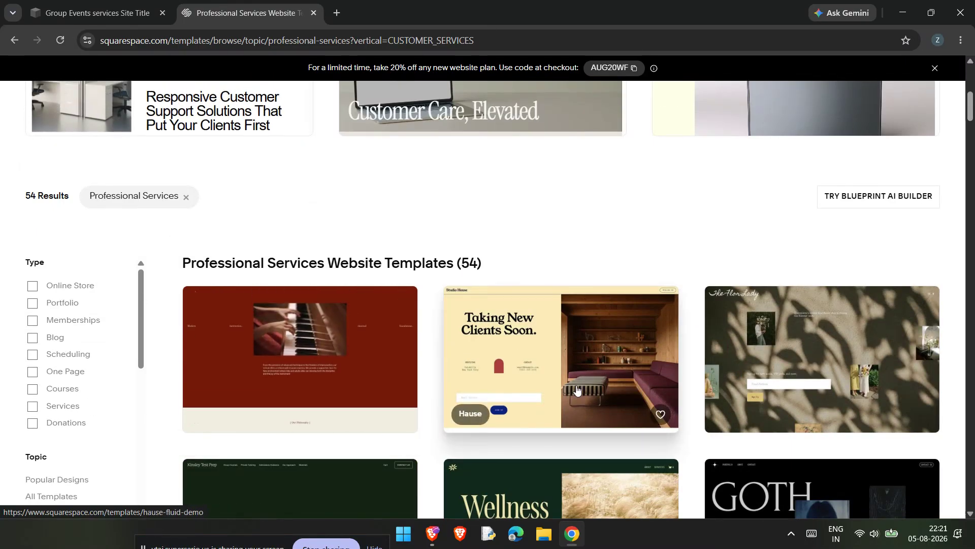
{"action": "scroll", "coordinate": [583, 376], "scroll_direction": "down", "scroll_amount": 1}
{"action": "scroll", "coordinate": [583, 376], "scroll_direction": "down", "scroll_amount": 2}
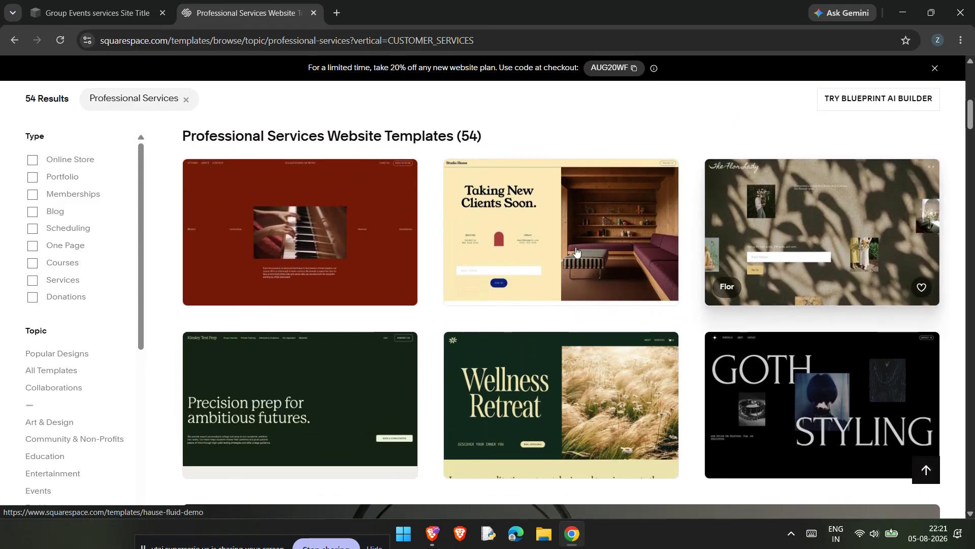
{"action": "left_click", "coordinate": [762, 239]}
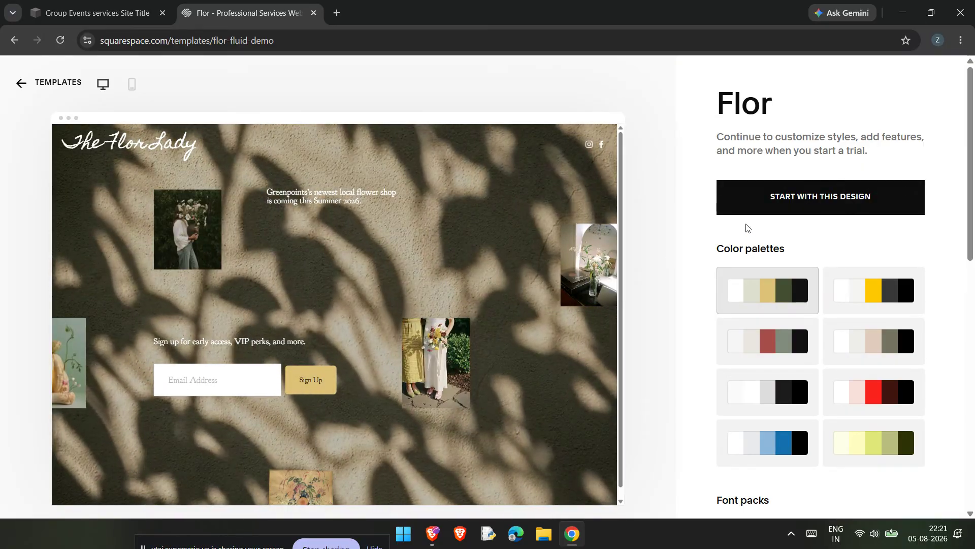
Step: Create a new site from the Flor design and open its Acuity Scheduling area
{"action": "left_click", "coordinate": [755, 206]}
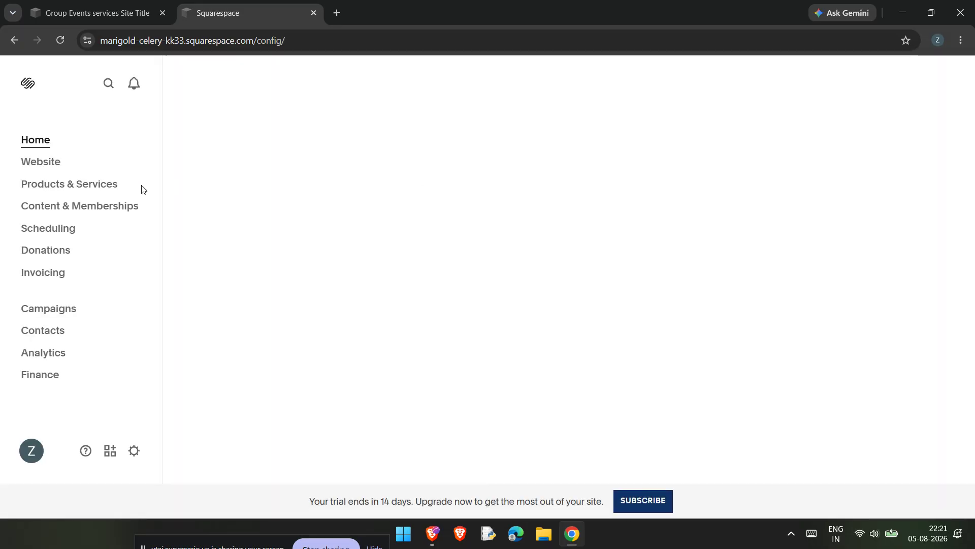
{"action": "left_click", "coordinate": [58, 231]}
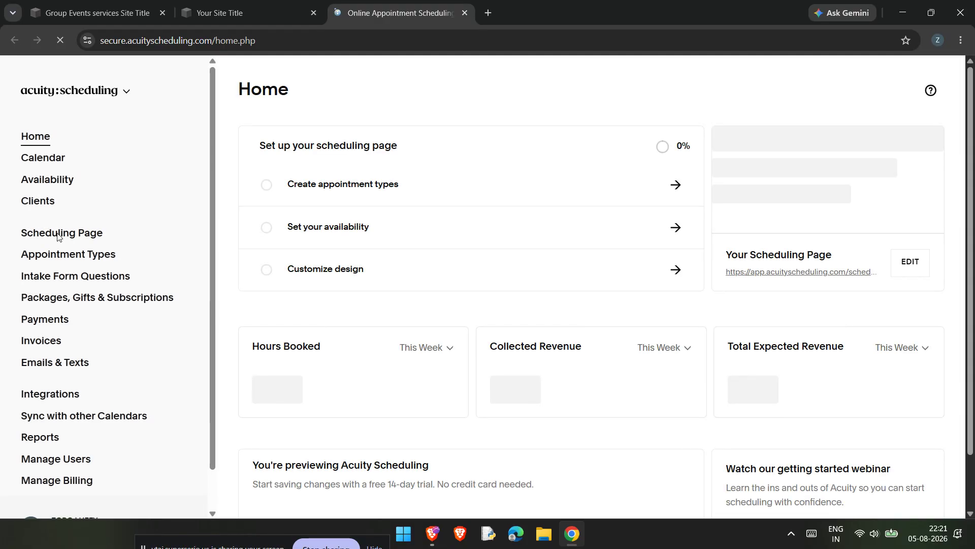
Step: Go to Appointment Types and start a new Appointment slots type
{"action": "left_click", "coordinate": [81, 253]}
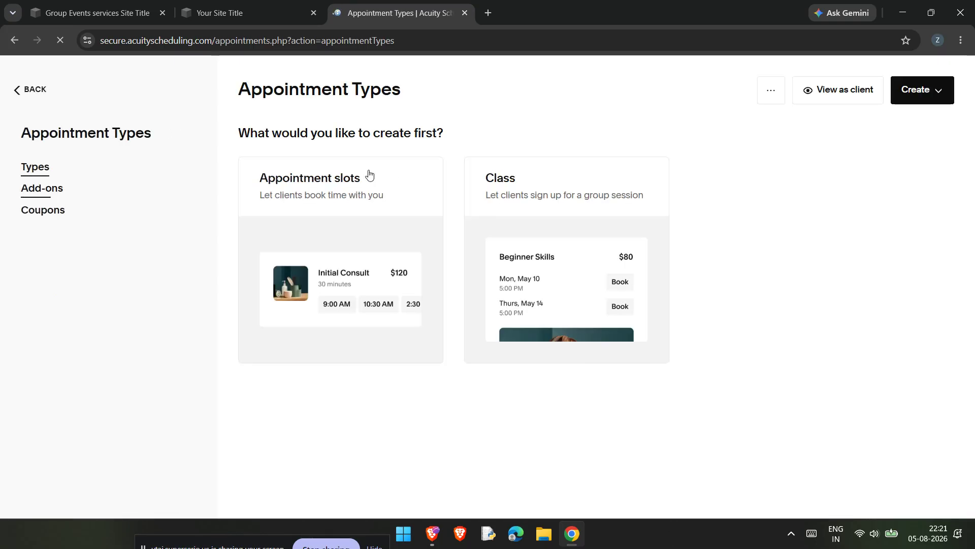
{"action": "left_click", "coordinate": [905, 99]}
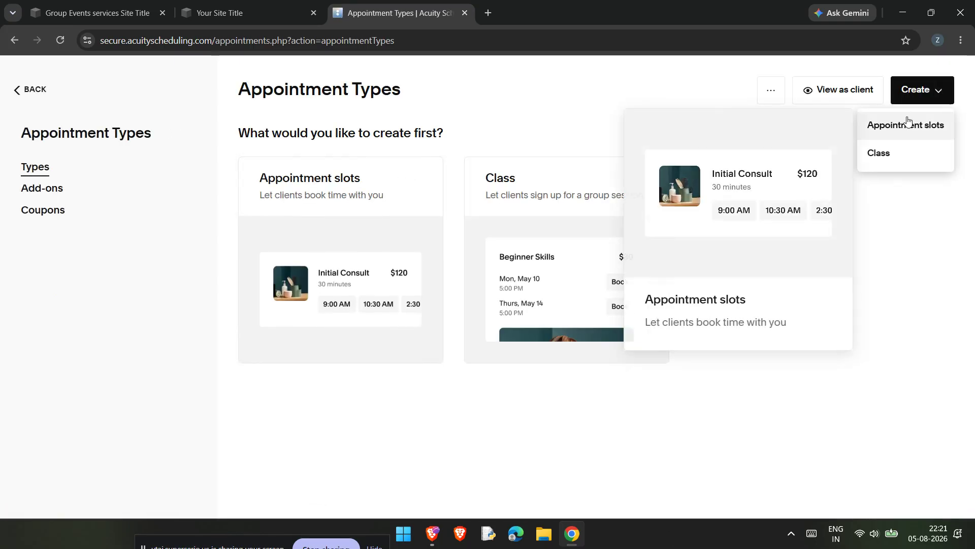
{"action": "left_click", "coordinate": [908, 122]}
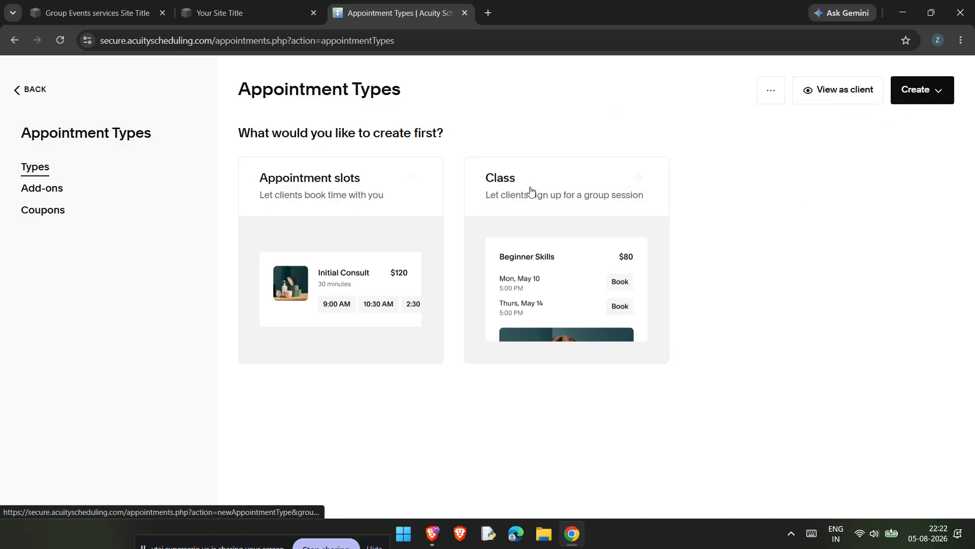
{"action": "left_click", "coordinate": [416, 204]}
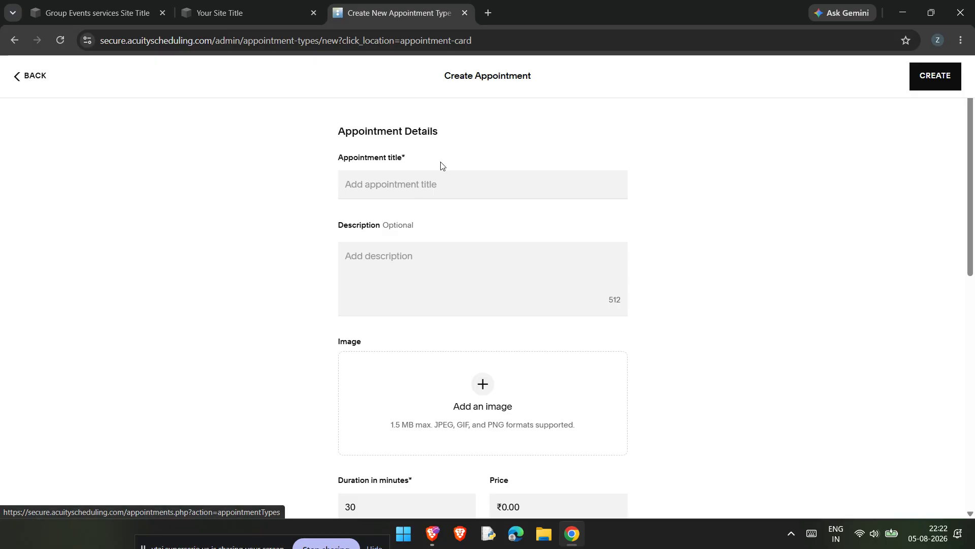
Step: Enter 'CA' as the new appointment type's title
{"action": "scroll", "coordinate": [424, 179], "scroll_direction": "down", "scroll_amount": 5}
{"action": "scroll", "coordinate": [425, 179], "scroll_direction": "up", "scroll_amount": 5}
{"action": "left_click", "coordinate": [424, 184]}
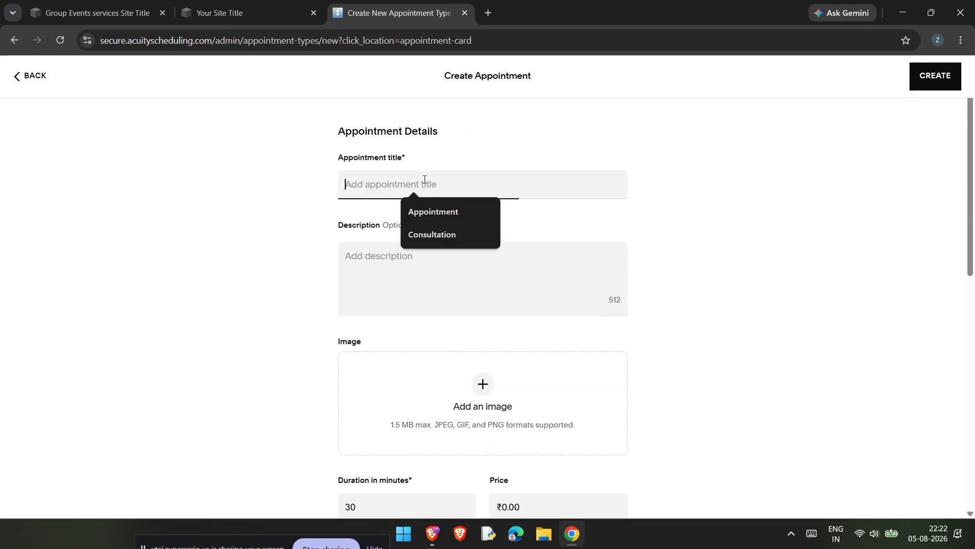
{"action": "type", "text": "CAMPING"}
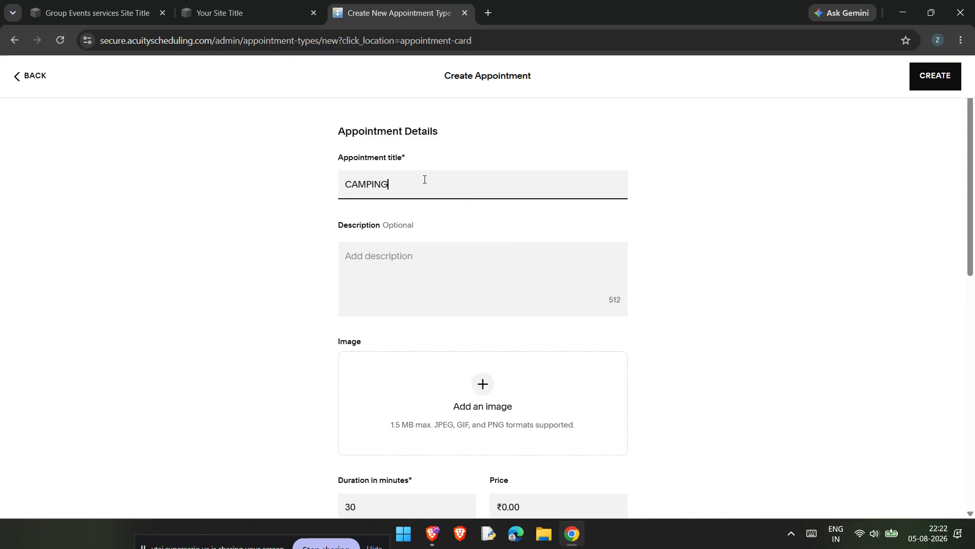
{"action": "scroll", "coordinate": [429, 213], "scroll_direction": "down", "scroll_amount": 1}
{"action": "left_click", "coordinate": [751, 212]}
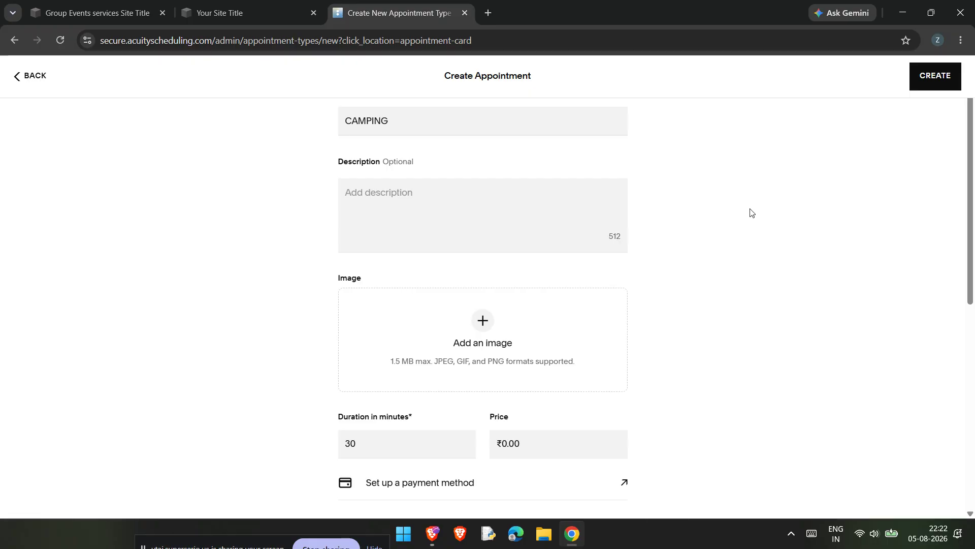
{"action": "scroll", "coordinate": [751, 212], "scroll_direction": "up", "scroll_amount": 1}
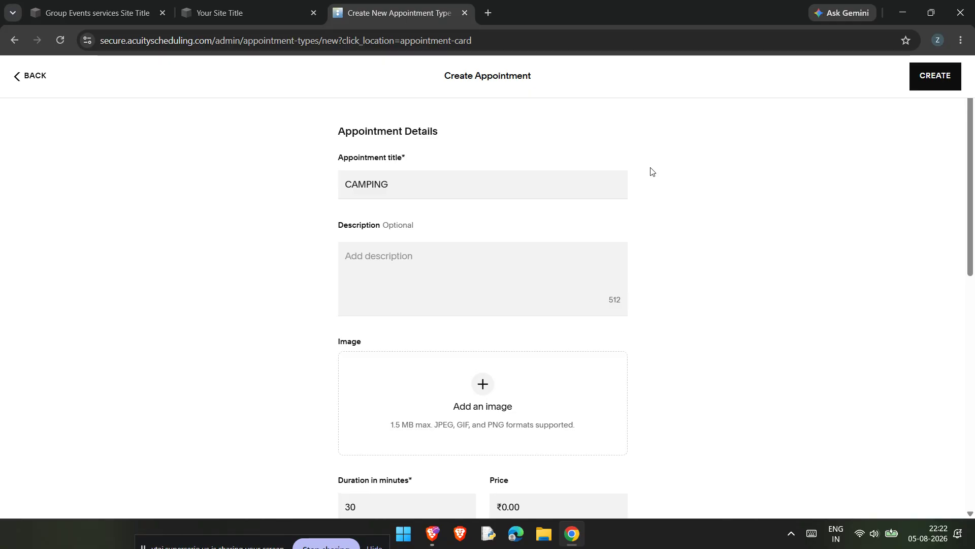
Step: Keep the 30-minute duration and set the appointment price to ₹200.00
{"action": "scroll", "coordinate": [680, 208], "scroll_direction": "down", "scroll_amount": 5}
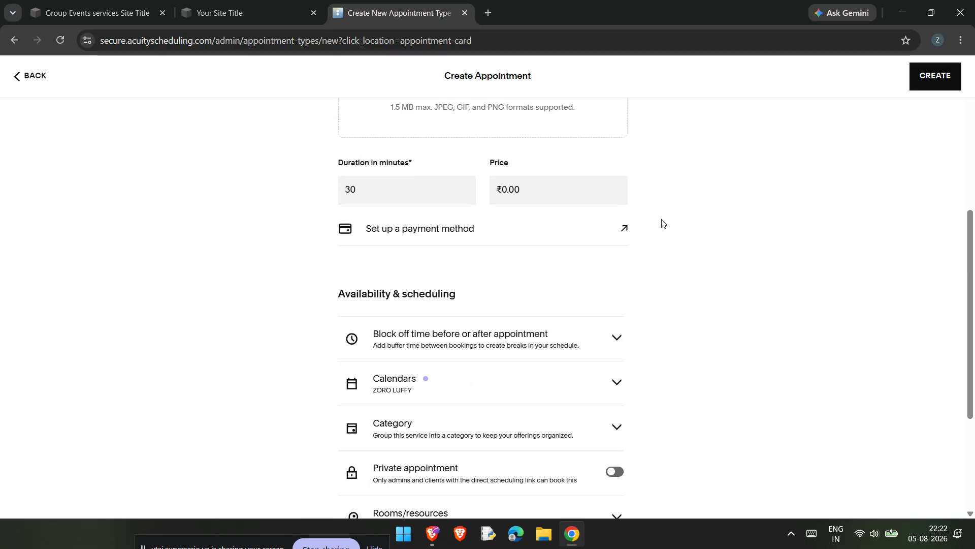
{"action": "scroll", "coordinate": [383, 268], "scroll_direction": "up", "scroll_amount": 2}
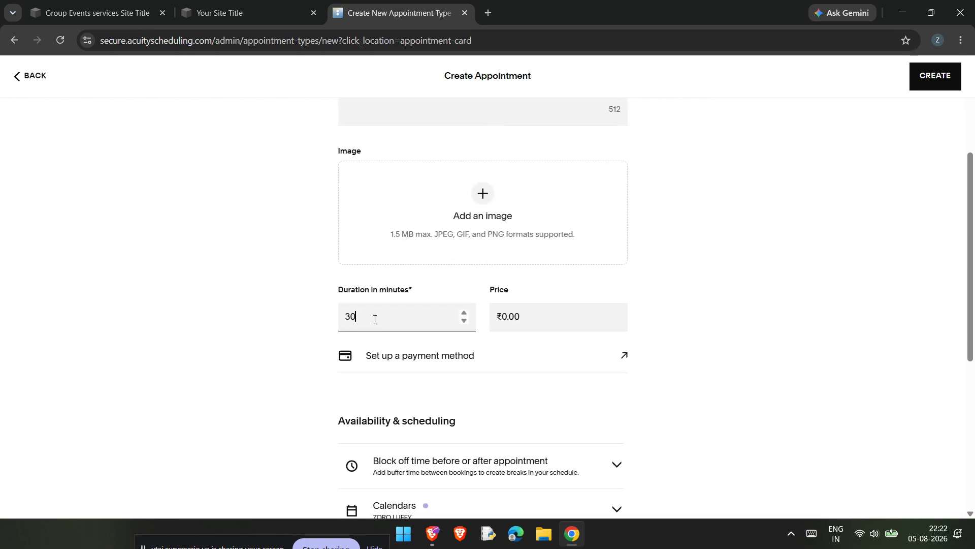
{"action": "left_click", "coordinate": [292, 317]}
{"action": "left_click", "coordinate": [725, 296]}
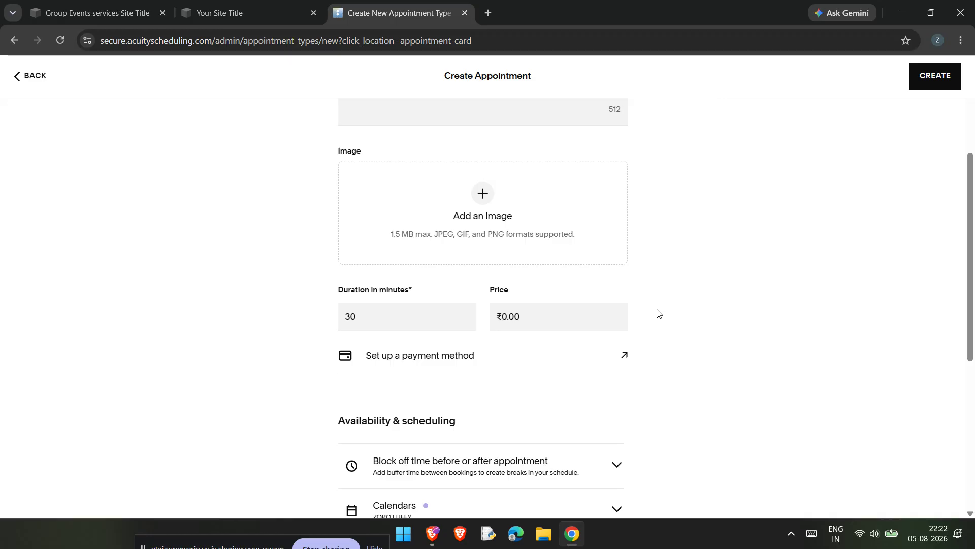
{"action": "left_click", "coordinate": [531, 322]}
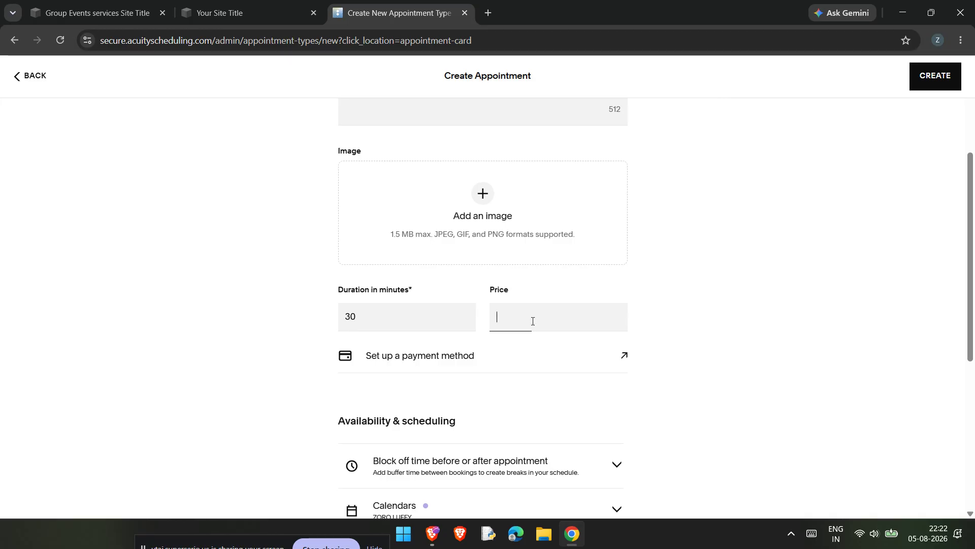
{"action": "left_click", "coordinate": [662, 274]}
{"action": "left_click", "coordinate": [567, 323]}
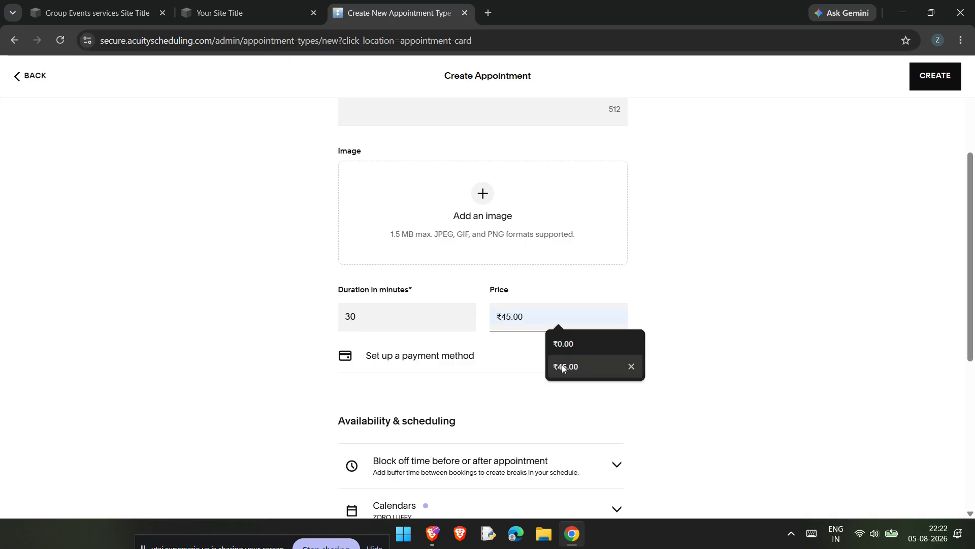
{"action": "type", "text": "2"}
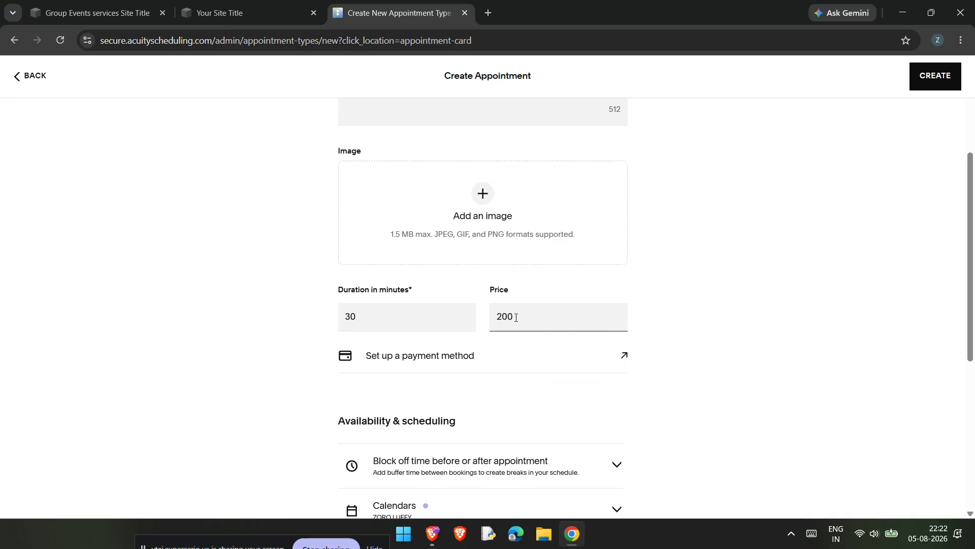
{"action": "left_click", "coordinate": [766, 306]}
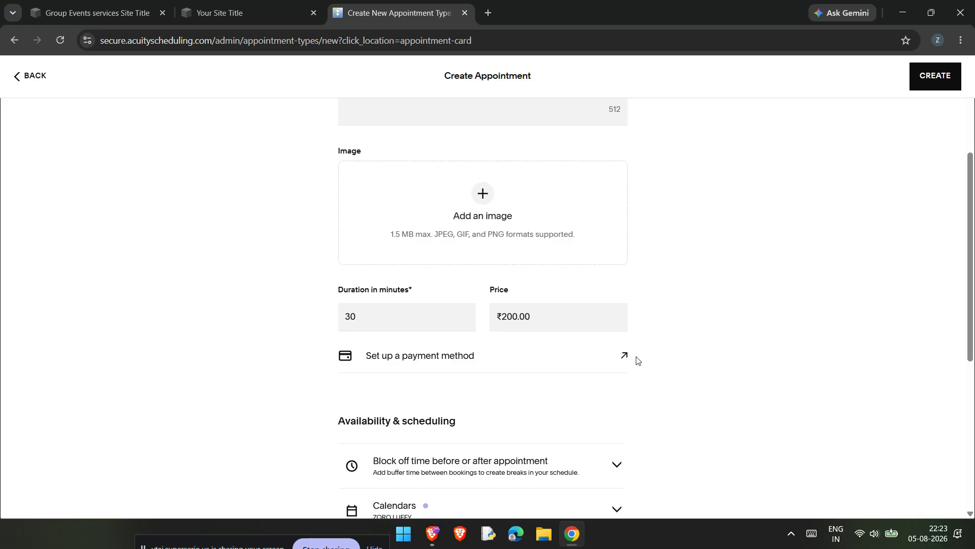
Step: Create the appointment type, decline the free-trial offer, and return to the Group Events site
{"action": "scroll", "coordinate": [638, 362], "scroll_direction": "down", "scroll_amount": 3}
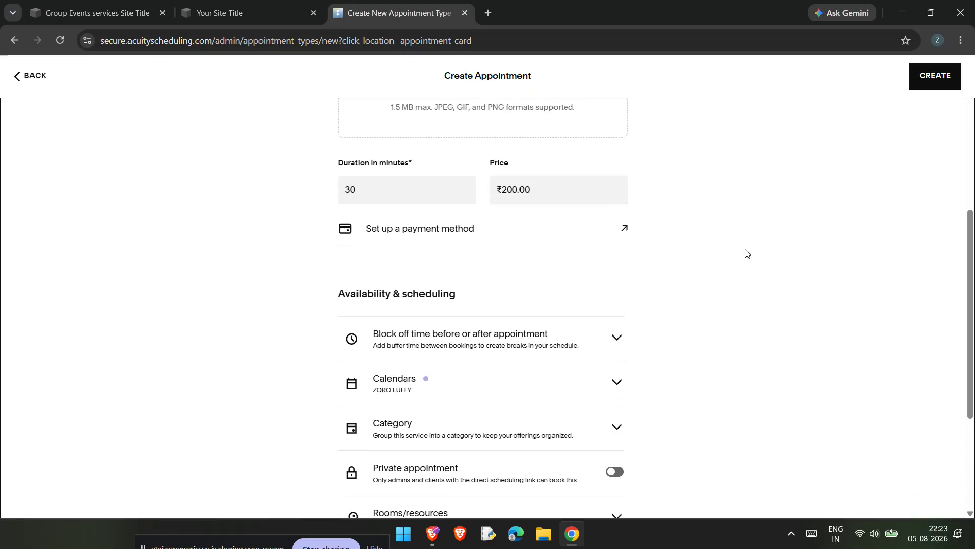
{"action": "left_click", "coordinate": [927, 82]}
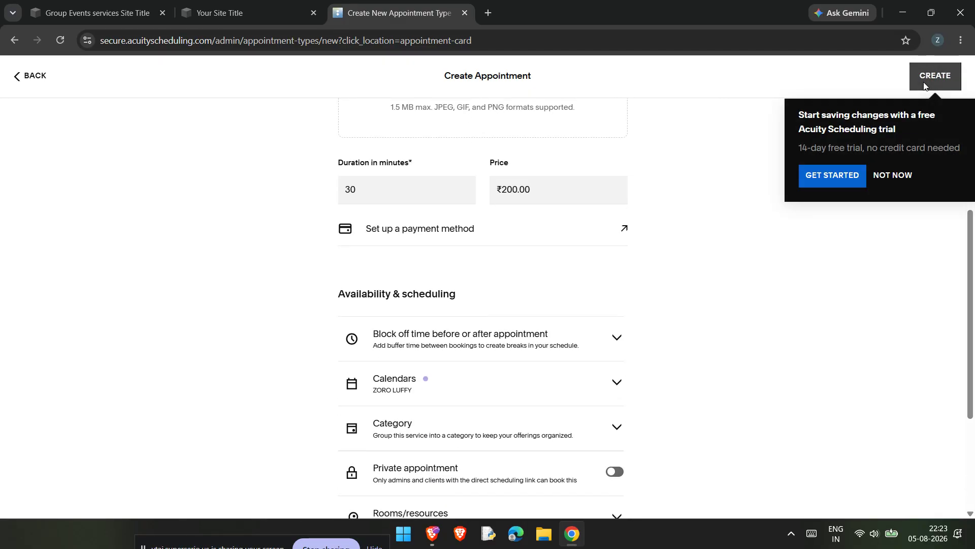
{"action": "left_click", "coordinate": [904, 176]}
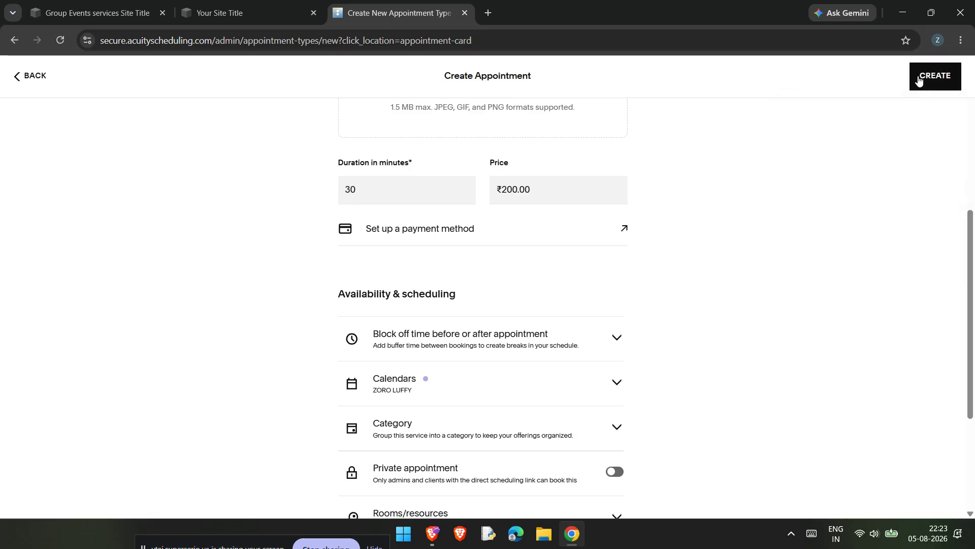
{"action": "left_click", "coordinate": [97, 12]}
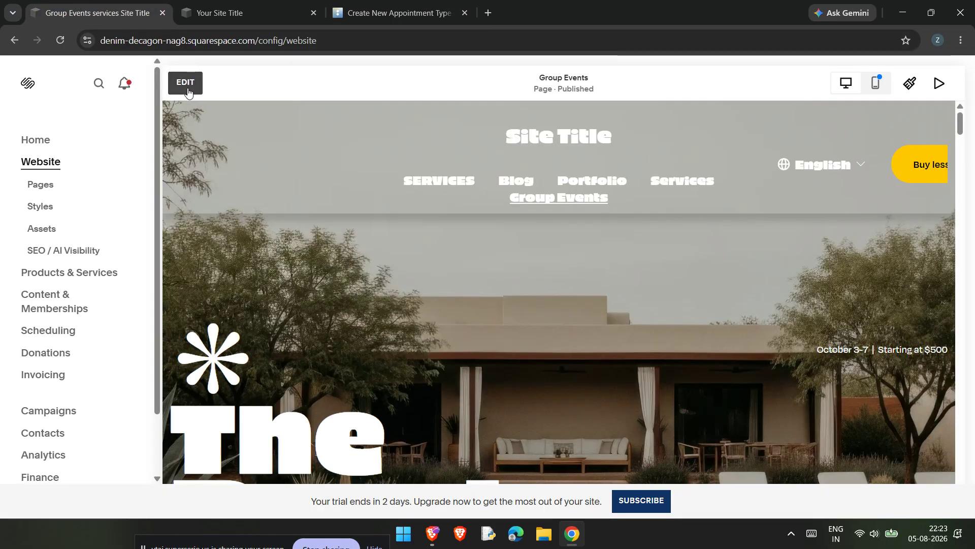
Step: Switch to the Your Site Title dashboard and open the Home page for editing
{"action": "left_click", "coordinate": [244, 13]}
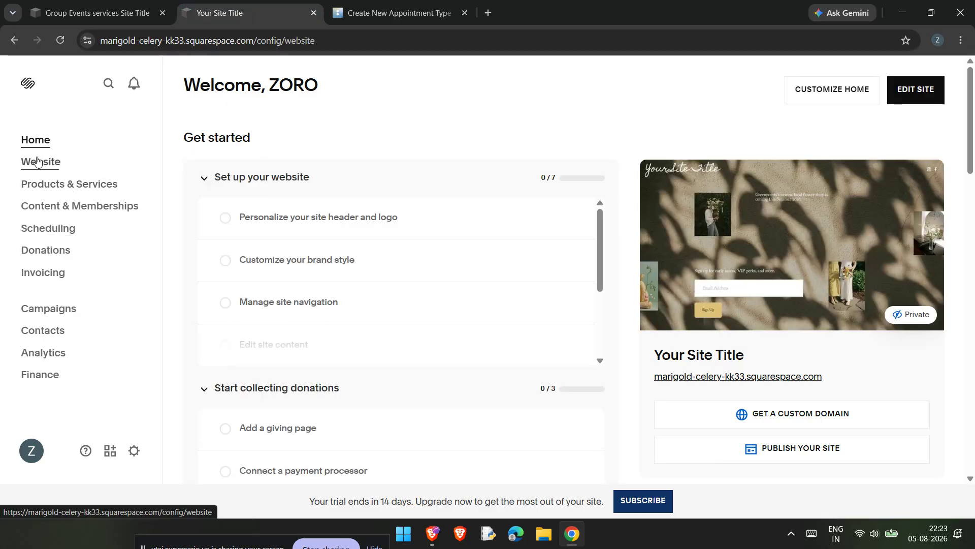
{"action": "left_click", "coordinate": [36, 161]}
{"action": "left_click", "coordinate": [38, 186]}
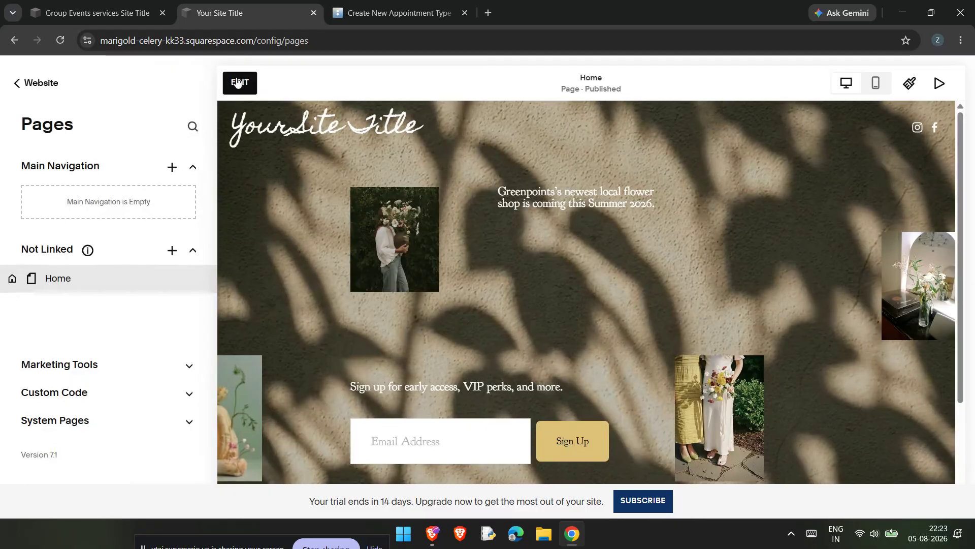
{"action": "left_click", "coordinate": [238, 83]}
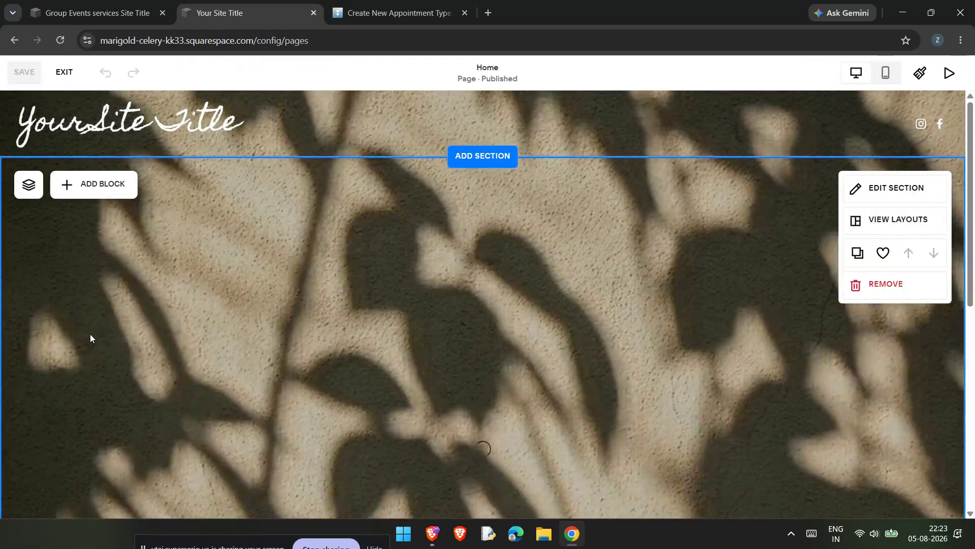
Step: Add a Scheduling block and drag it to the right side of the first section
{"action": "left_click", "coordinate": [98, 189]}
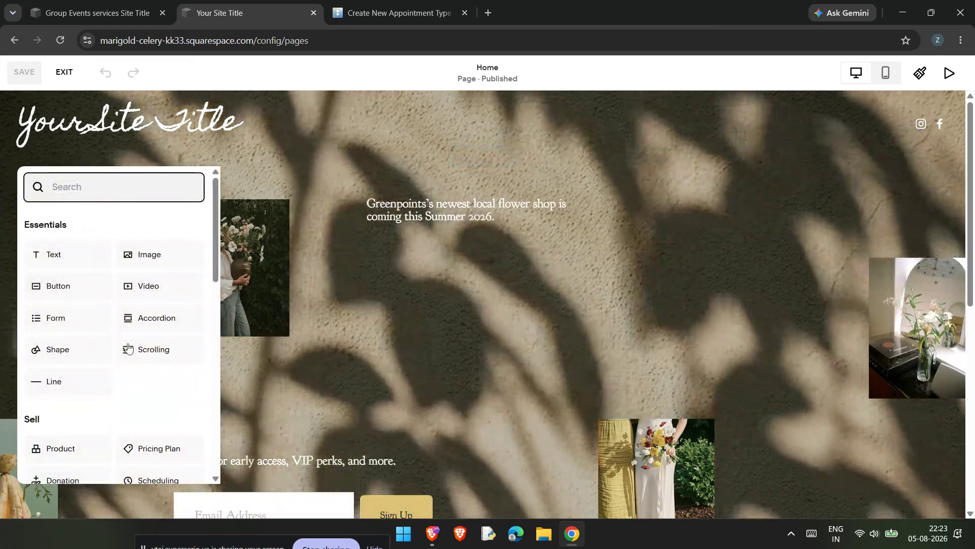
{"action": "scroll", "coordinate": [132, 348], "scroll_direction": "down", "scroll_amount": 3}
{"action": "left_click", "coordinate": [148, 348]}
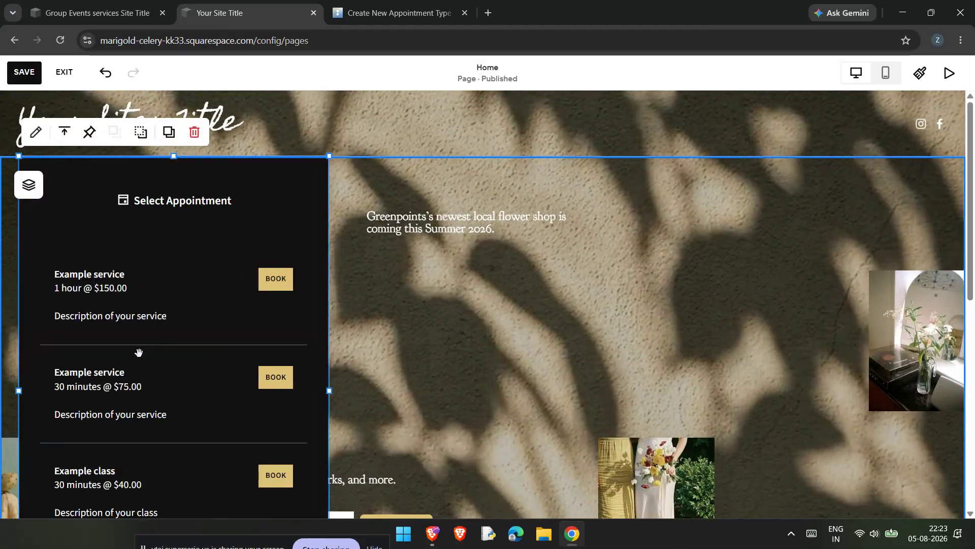
{"action": "scroll", "coordinate": [139, 353], "scroll_direction": "down", "scroll_amount": 3}
{"action": "scroll", "coordinate": [218, 326], "scroll_direction": "down", "scroll_amount": 6}
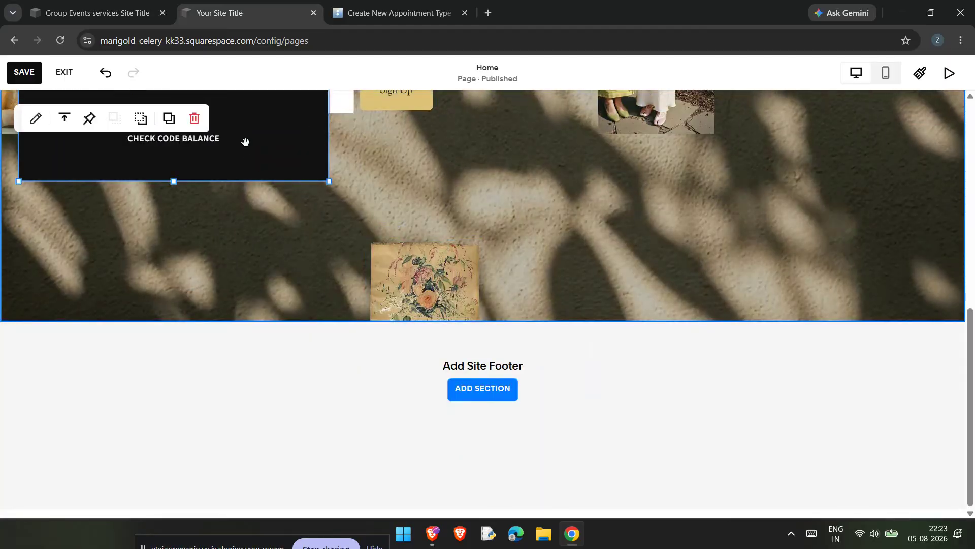
{"action": "left_click_drag", "start_coordinate": [245, 142], "coordinate": [707, 543]}
{"action": "scroll", "coordinate": [635, 403], "scroll_direction": "down", "scroll_amount": 1}
{"action": "left_click_drag", "start_coordinate": [705, 362], "coordinate": [788, 340]}
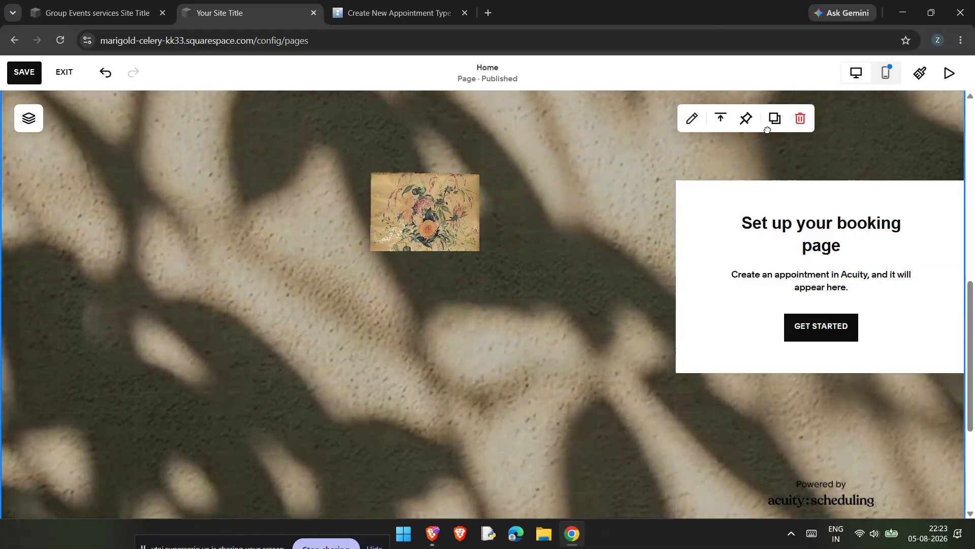
Step: Widen the booking block onto the page grid
{"action": "left_click_drag", "start_coordinate": [830, 329], "coordinate": [747, 297]}
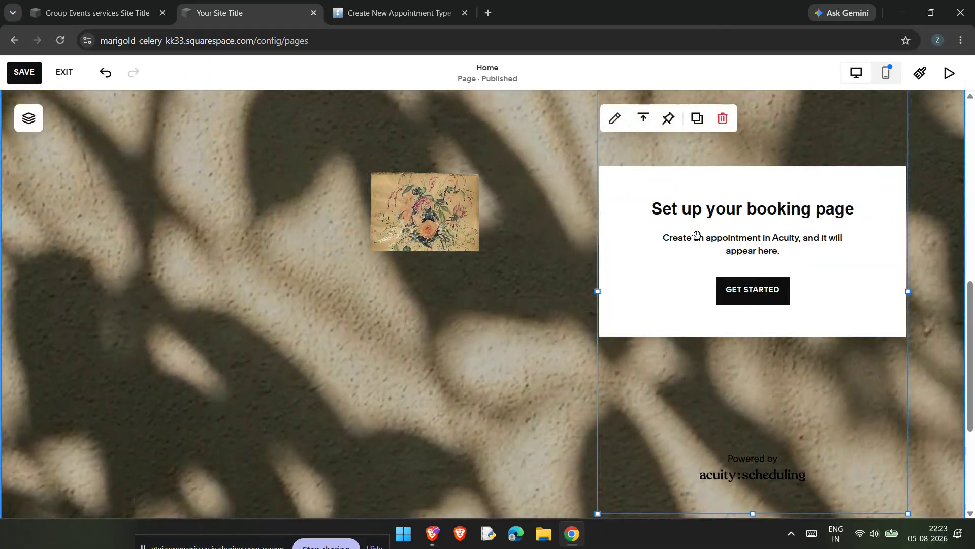
{"action": "scroll", "coordinate": [927, 198], "scroll_direction": "up", "scroll_amount": 5}
{"action": "scroll", "coordinate": [927, 198], "scroll_direction": "down", "scroll_amount": 4}
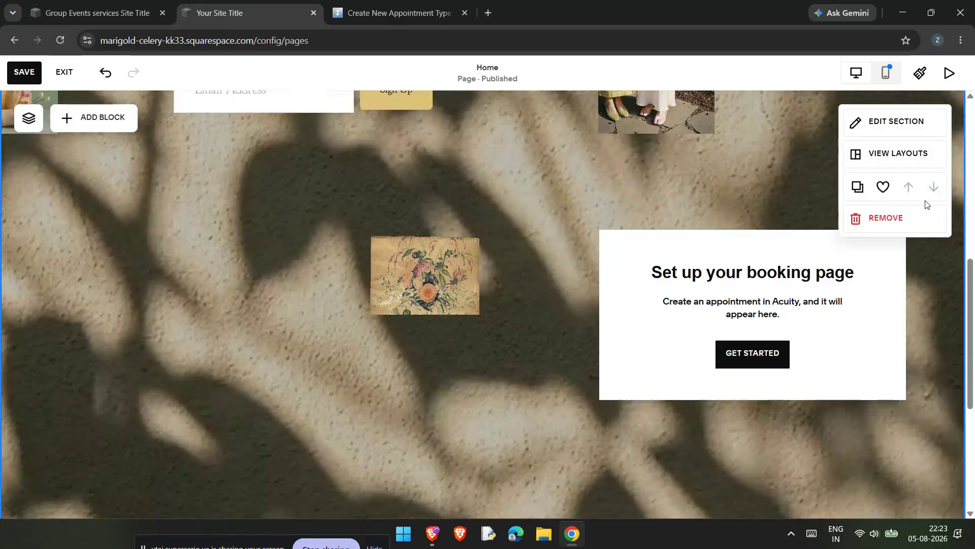
{"action": "left_click", "coordinate": [777, 367]}
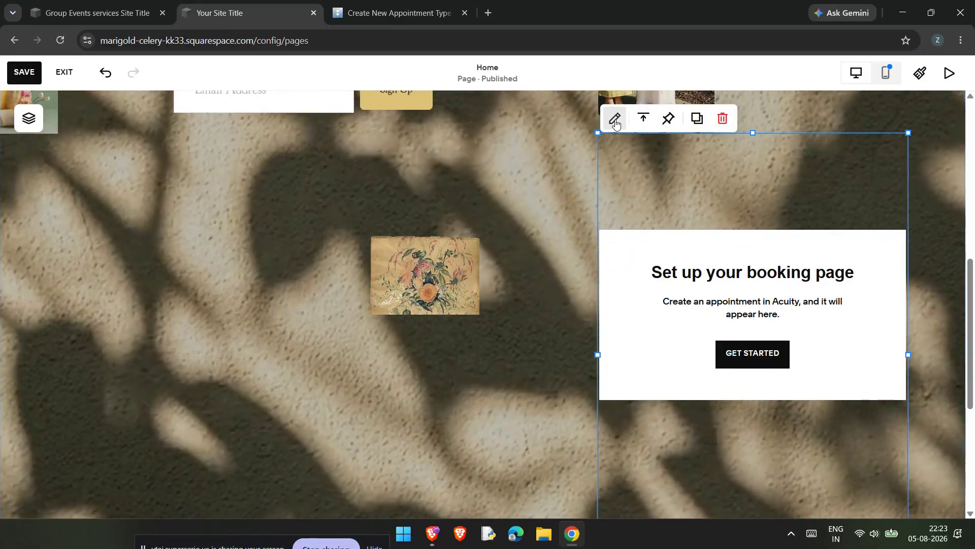
Step: Set the block's scheduling page to Appointment Types with Consultation as the appointment type
{"action": "left_click", "coordinate": [614, 118]}
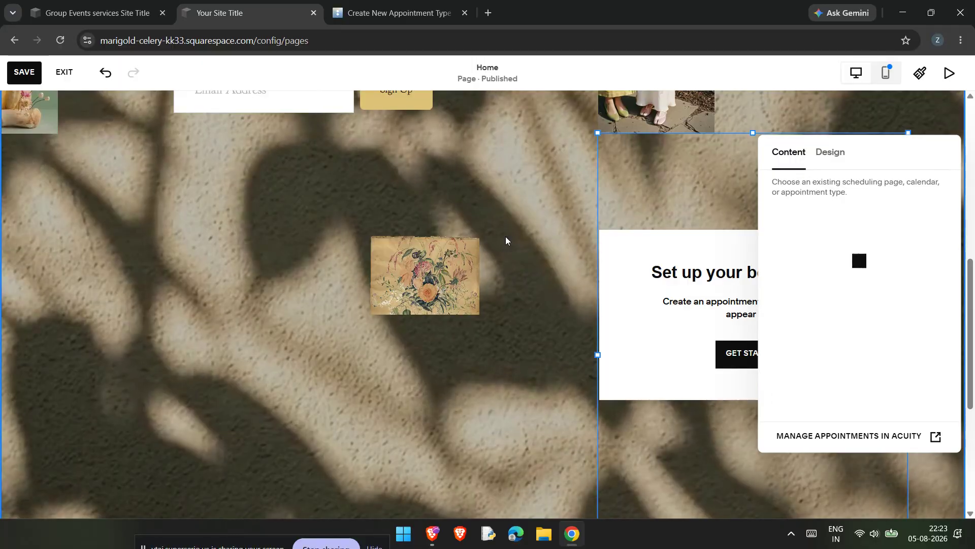
{"action": "left_click", "coordinate": [826, 255]}
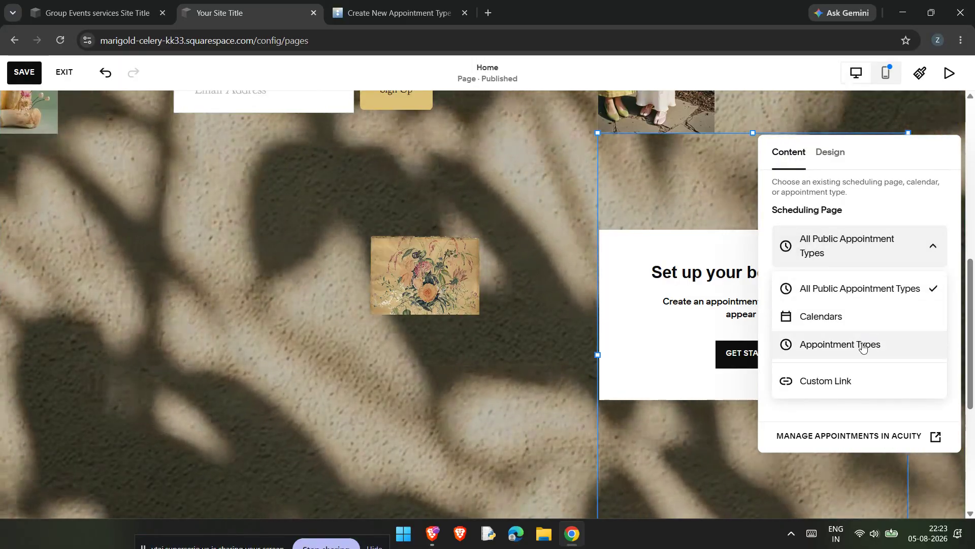
{"action": "left_click", "coordinate": [869, 344]}
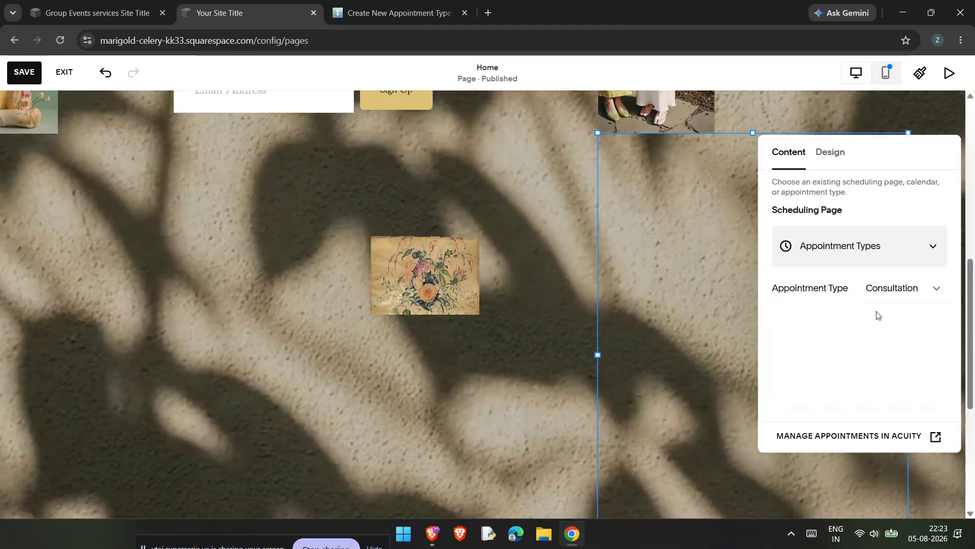
{"action": "left_click", "coordinate": [883, 297]}
{"action": "left_click", "coordinate": [884, 298]}
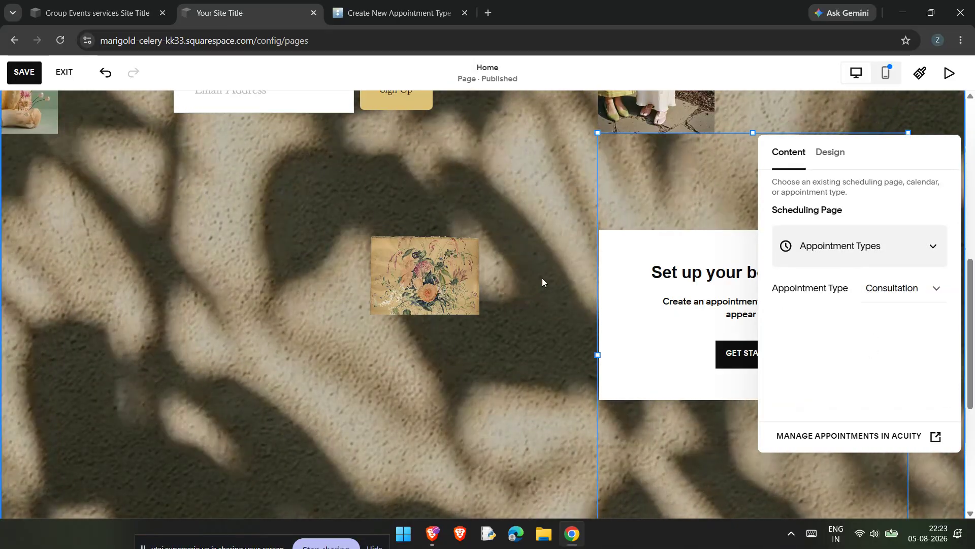
{"action": "left_click", "coordinate": [541, 278]}
{"action": "left_click", "coordinate": [751, 354]}
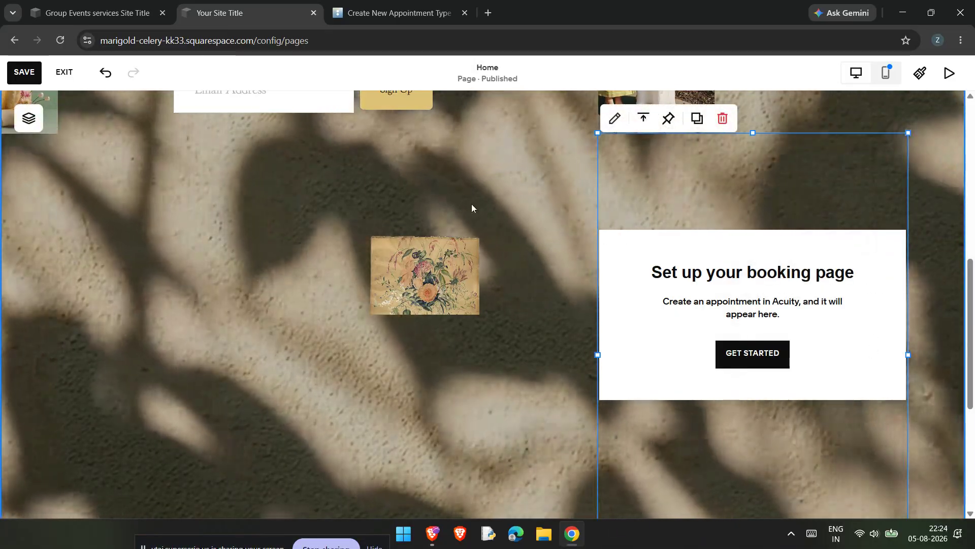
{"action": "scroll", "coordinate": [468, 203], "scroll_direction": "up", "scroll_amount": 6}
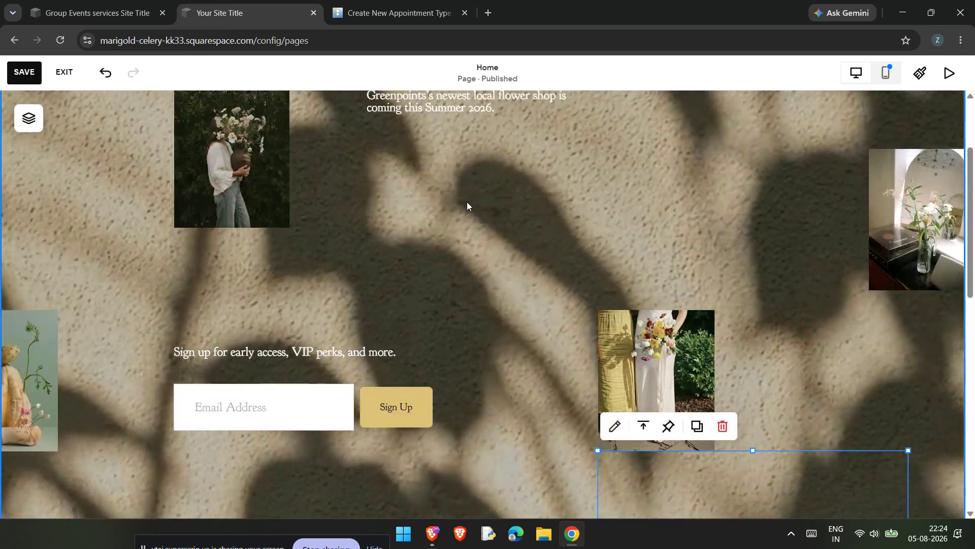
{"action": "scroll", "coordinate": [467, 205], "scroll_direction": "up", "scroll_amount": 3}
{"action": "scroll", "coordinate": [468, 202], "scroll_direction": "down", "scroll_amount": 7}
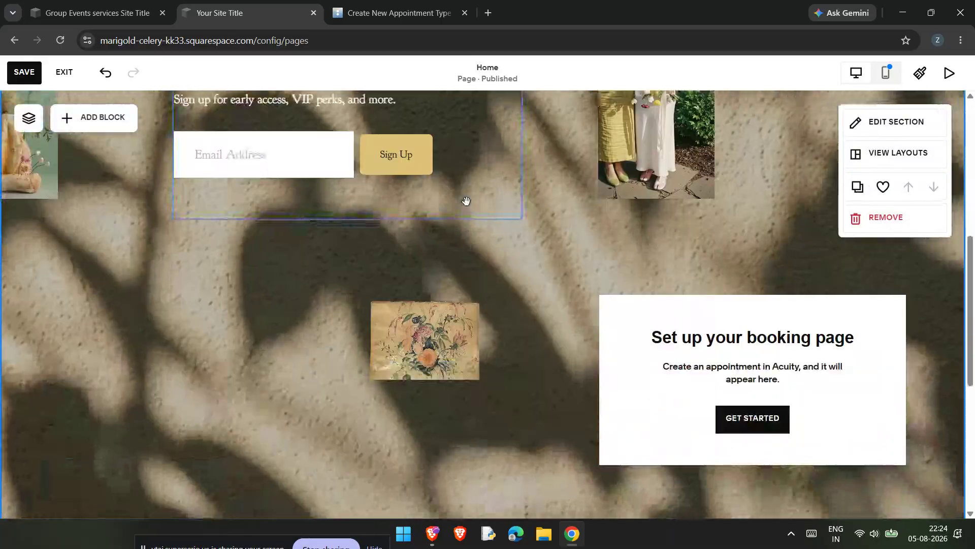
{"action": "scroll", "coordinate": [468, 202], "scroll_direction": "up", "scroll_amount": 6}
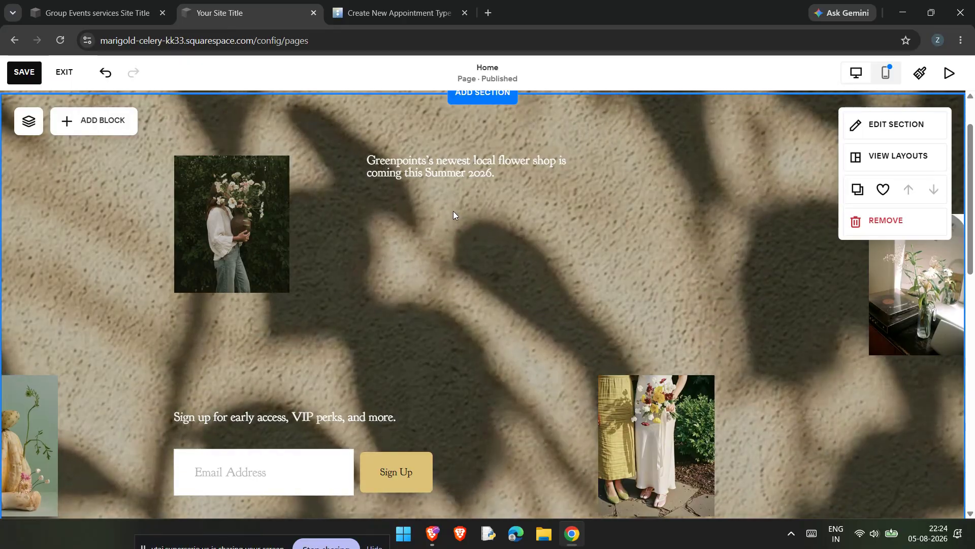
{"action": "scroll", "coordinate": [453, 211], "scroll_direction": "up", "scroll_amount": 2}
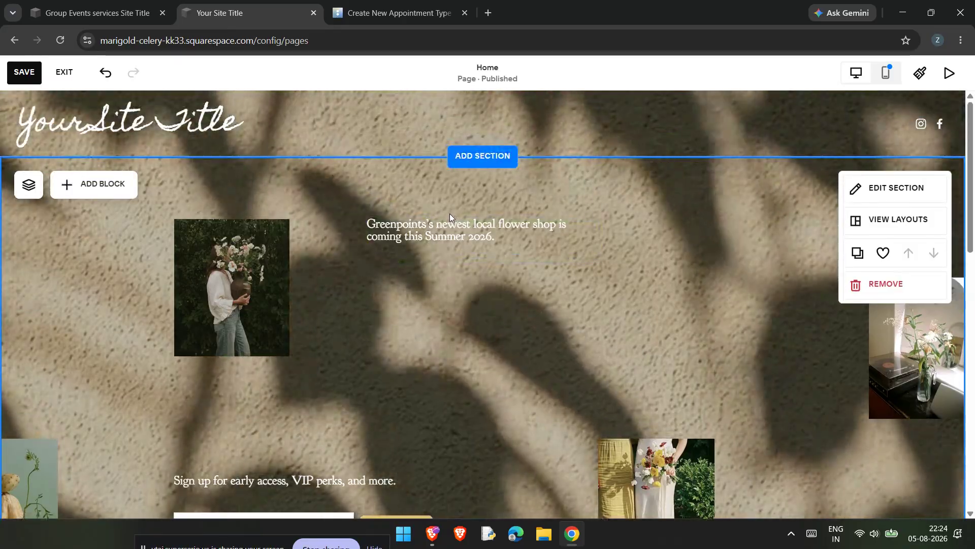
{"action": "scroll", "coordinate": [449, 214], "scroll_direction": "down", "scroll_amount": 5}
{"action": "scroll", "coordinate": [447, 216], "scroll_direction": "up", "scroll_amount": 3}
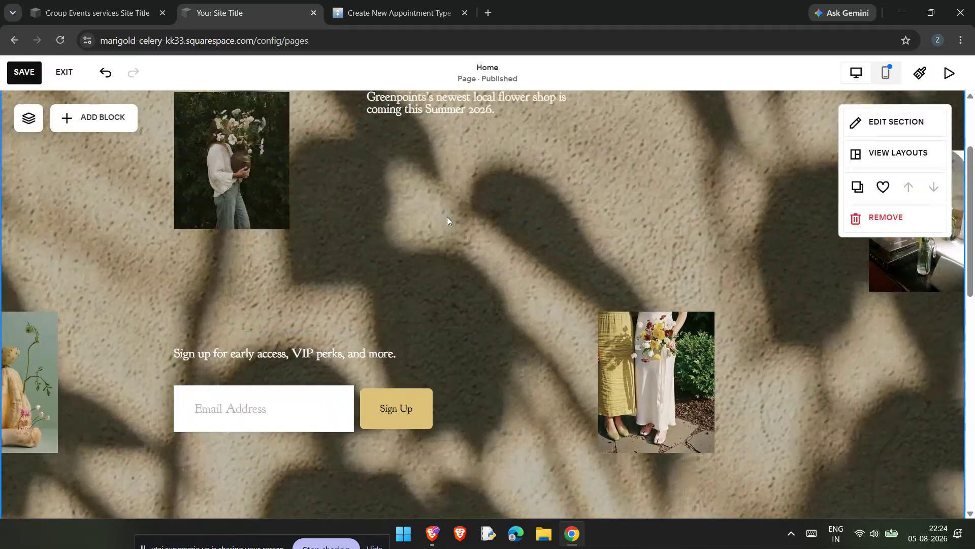